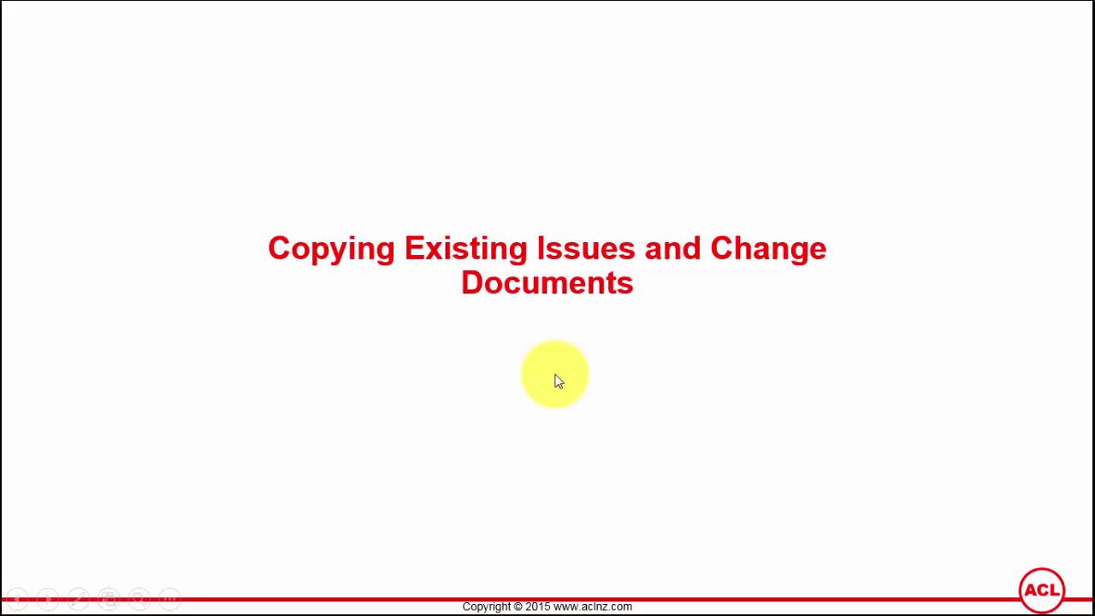
End the PowerPoint slideshow and return to editing slide 152.
key(Escape)
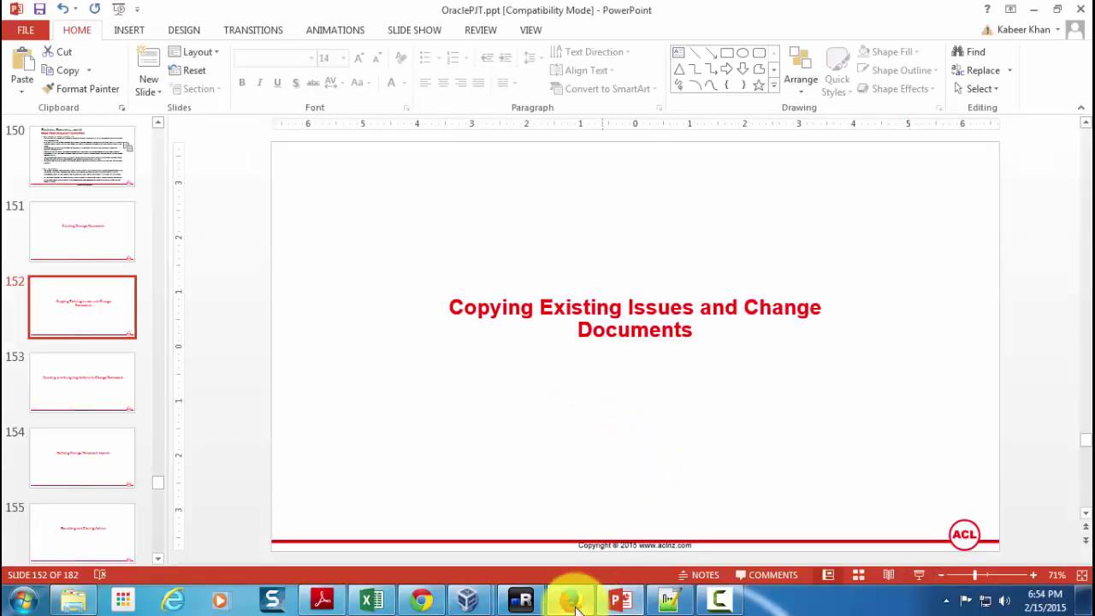
Switch to Oracle Projects and choose Client Scope Change as the new change request type.
click(573, 602)
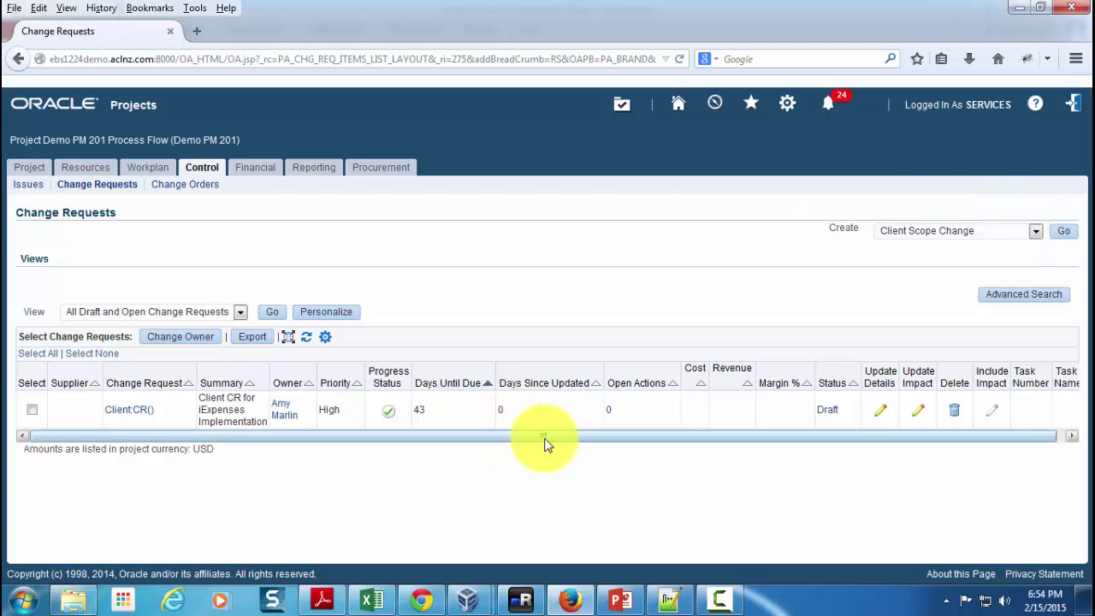
drag(534, 440, 713, 445)
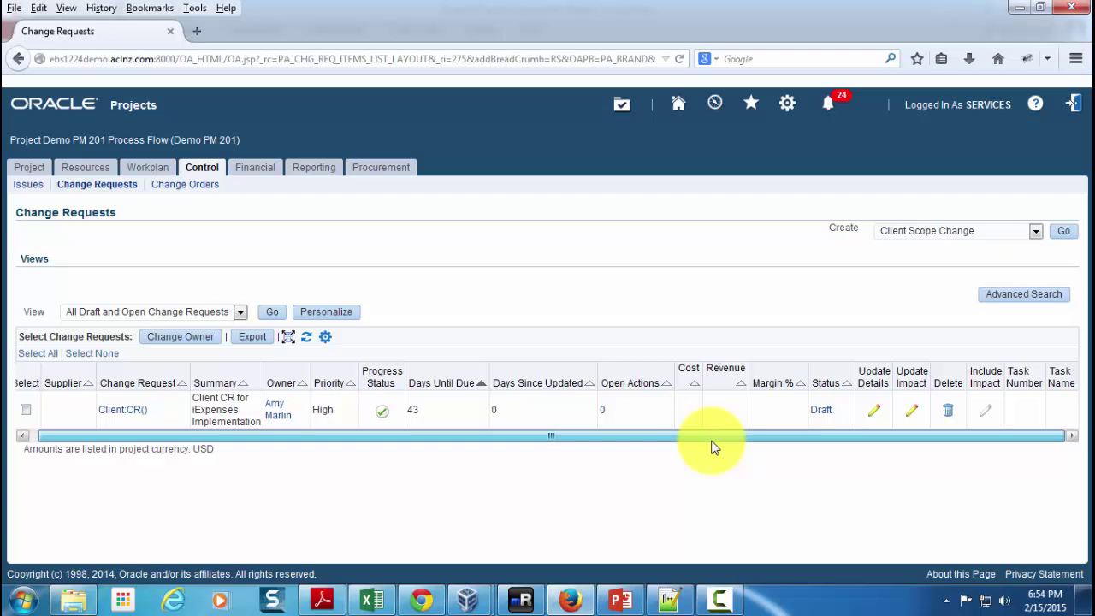
click(1004, 231)
click(908, 268)
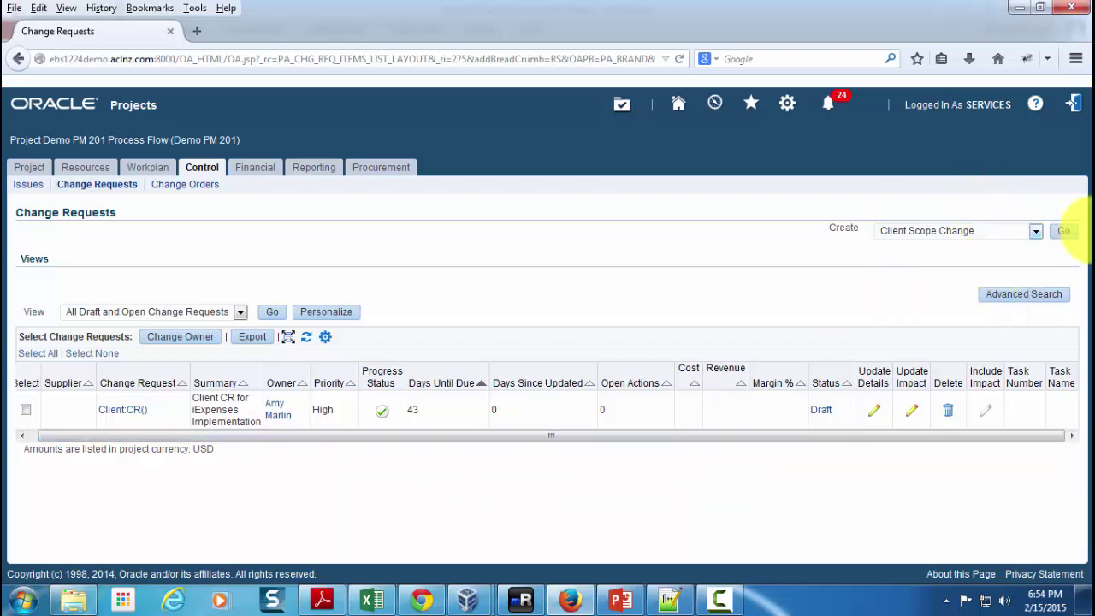
Copy the existing 'Client CR for iExpenses Implementation' change request into the new Client Scope Change.
click(1064, 231)
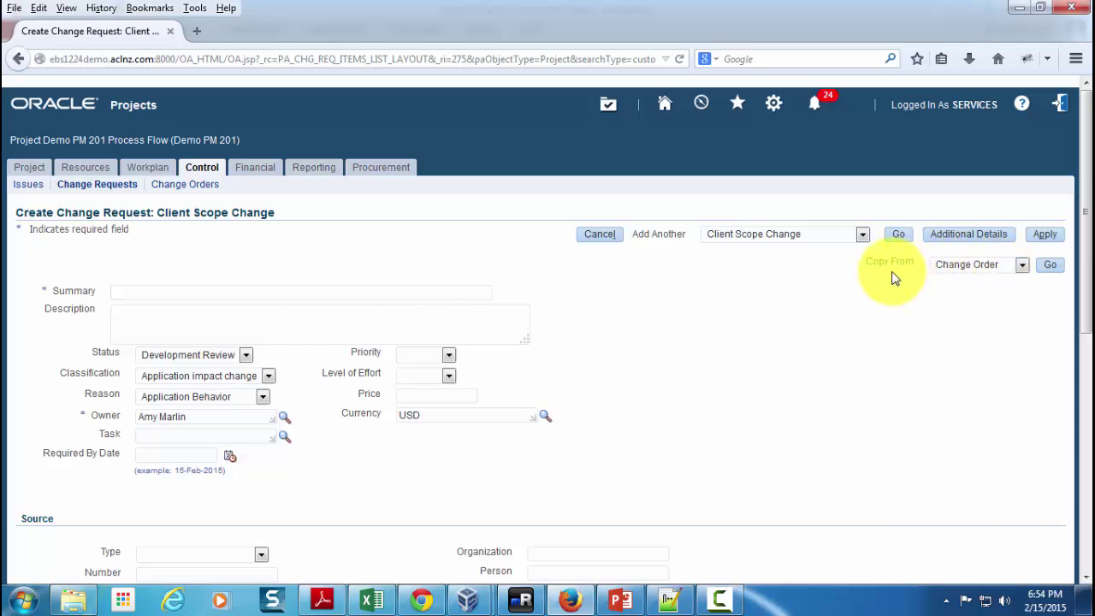
click(990, 267)
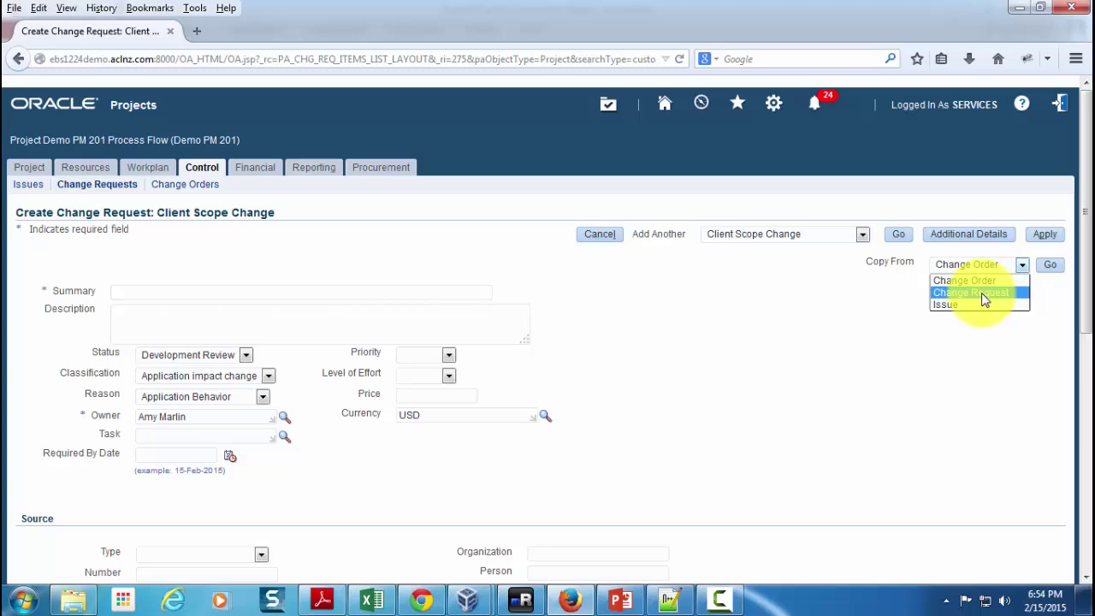
click(985, 298)
click(1051, 269)
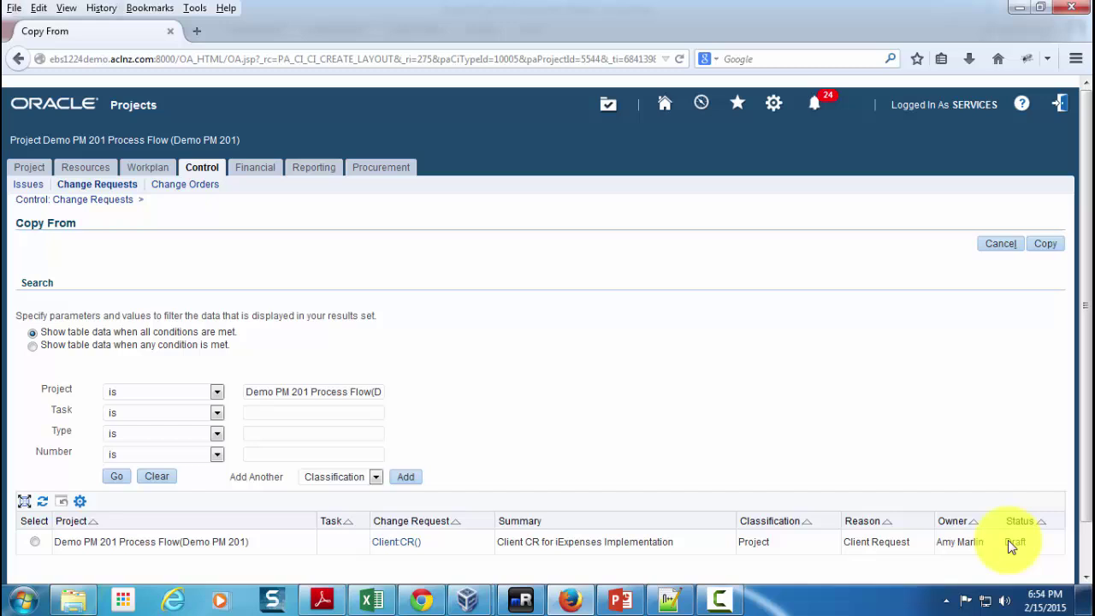
scroll(707, 391, down, 1)
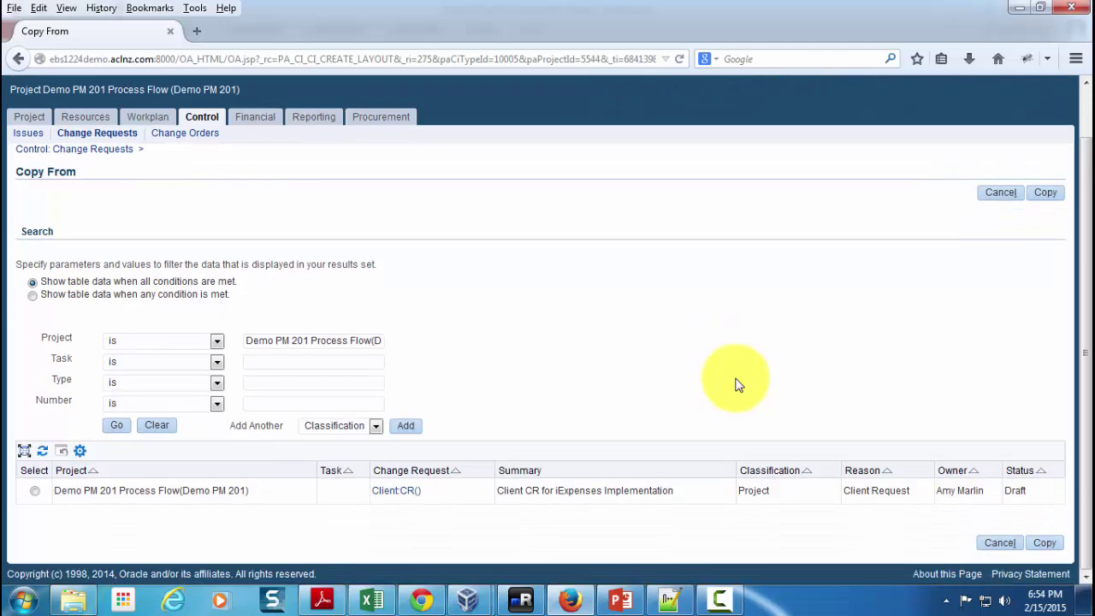
click(35, 491)
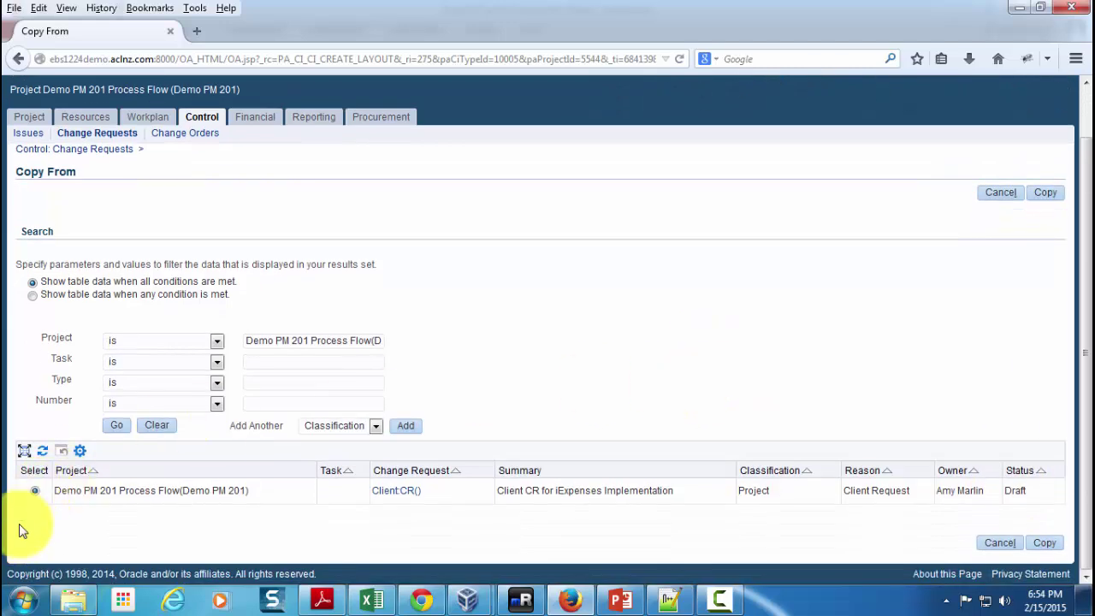
click(1046, 193)
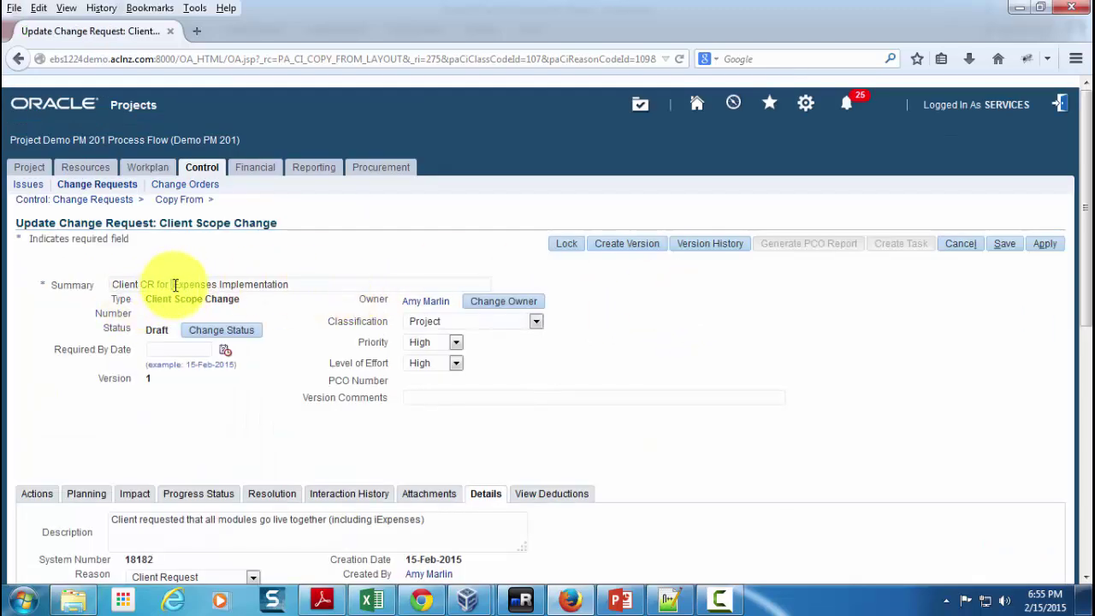
Replace 'iExpenses' with 'ASCP' in the request summary.
double_click(195, 284)
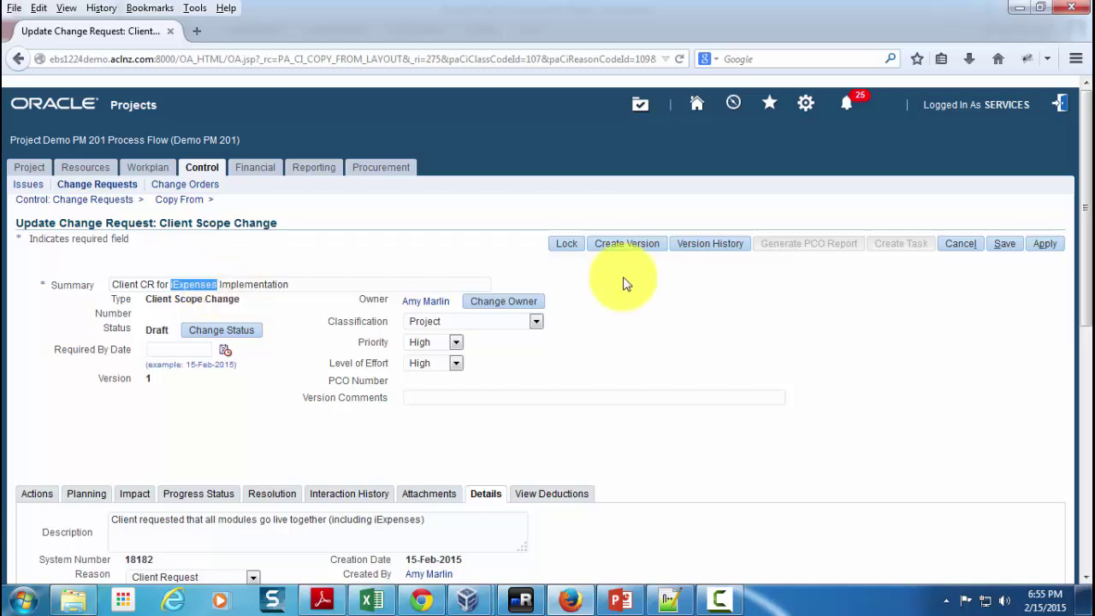
key(BackSpace)
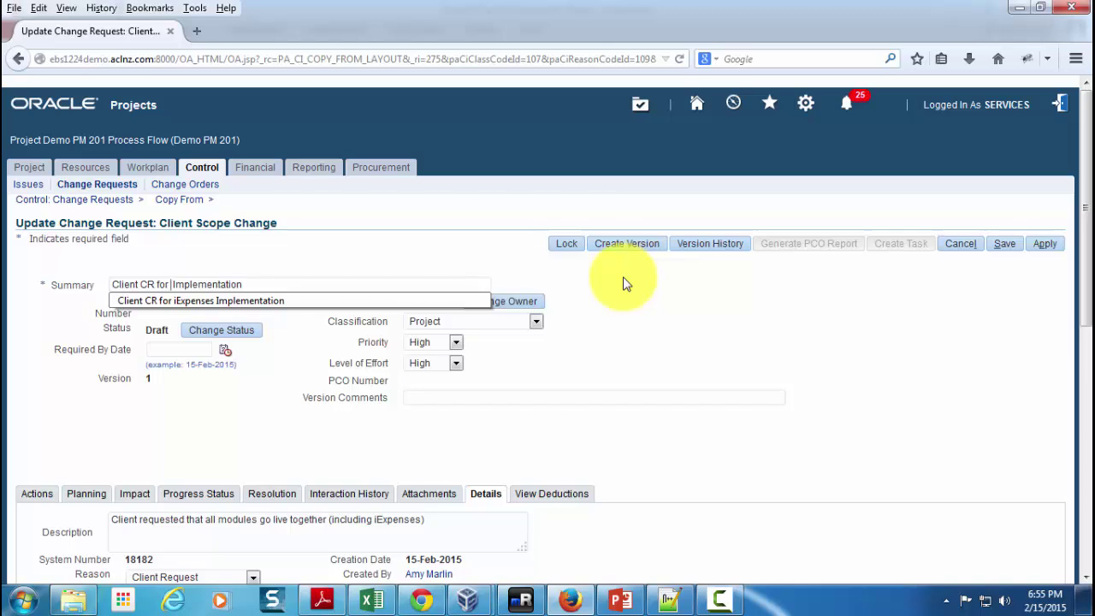
text(ASC)
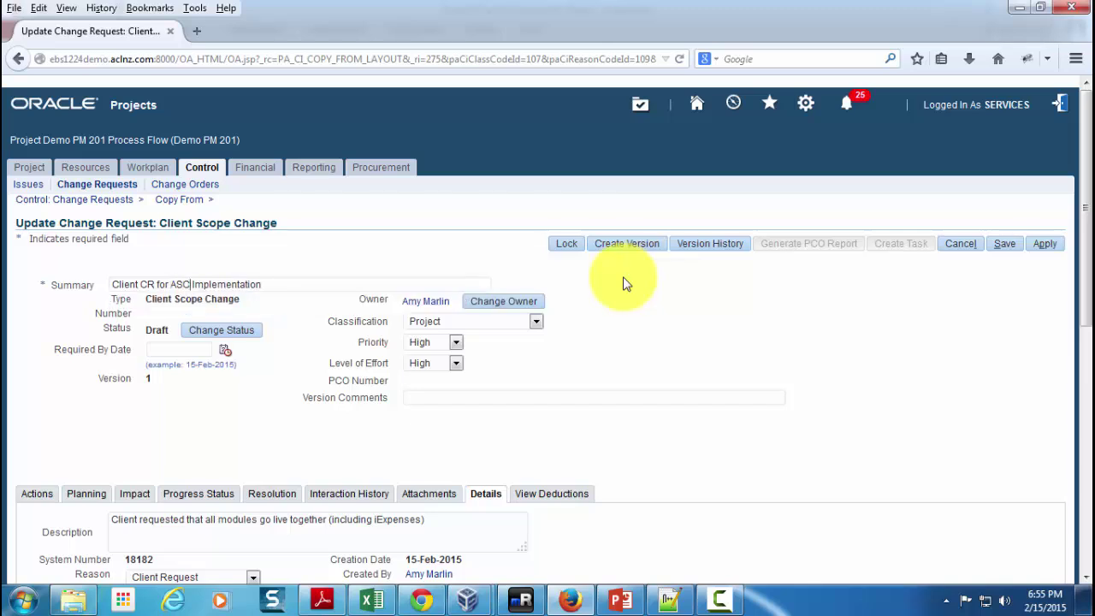
text(P)
Change the request's source number to 45789330.
scroll(624, 287, down, 2)
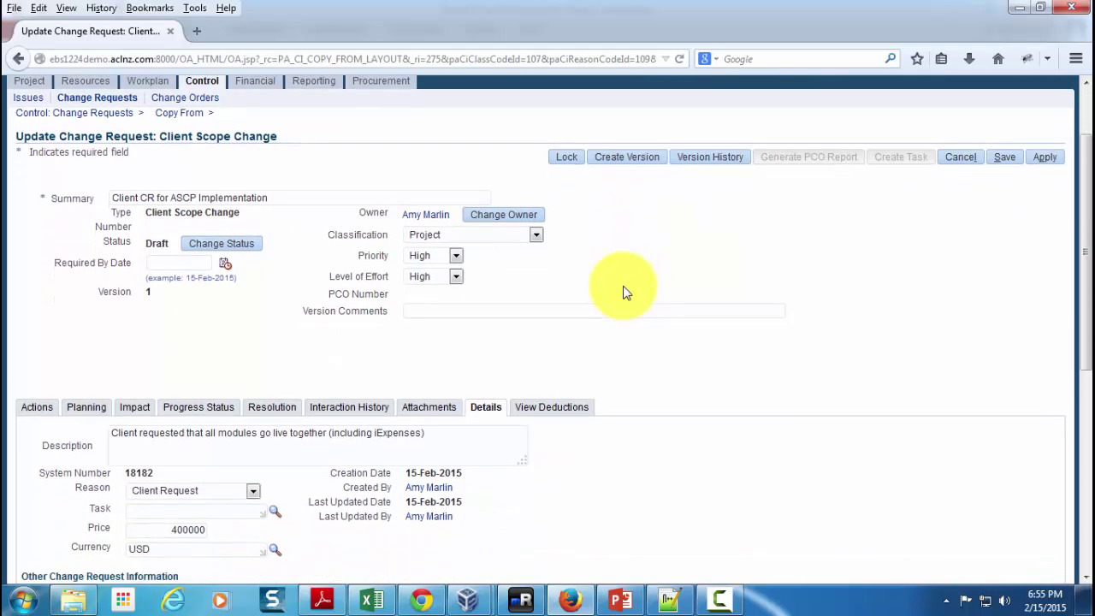
scroll(611, 308, down, 2)
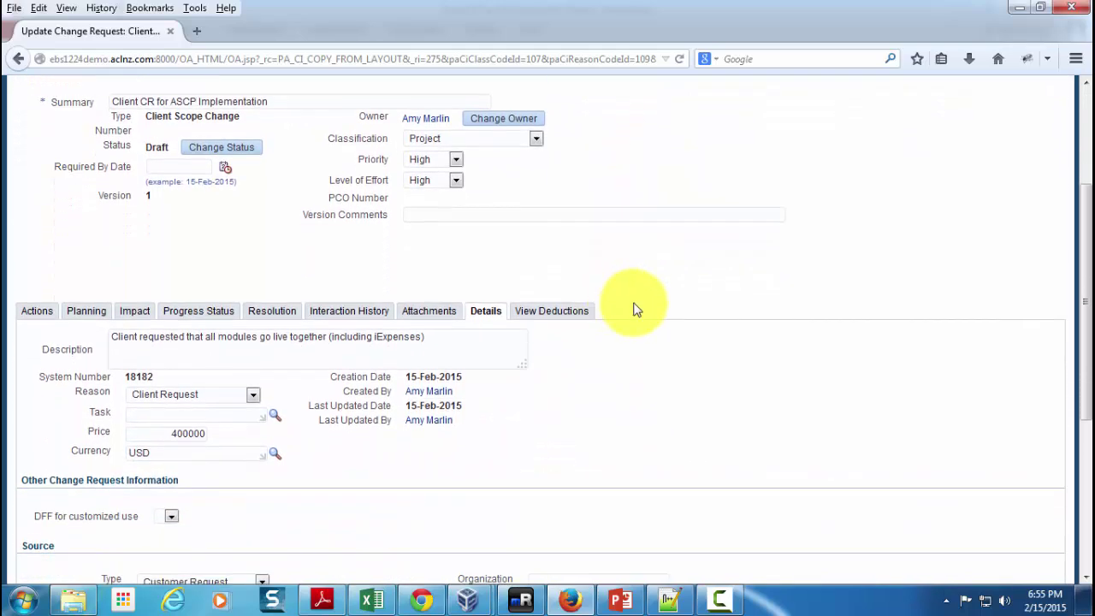
scroll(624, 308, down, 2)
scroll(638, 310, down, 2)
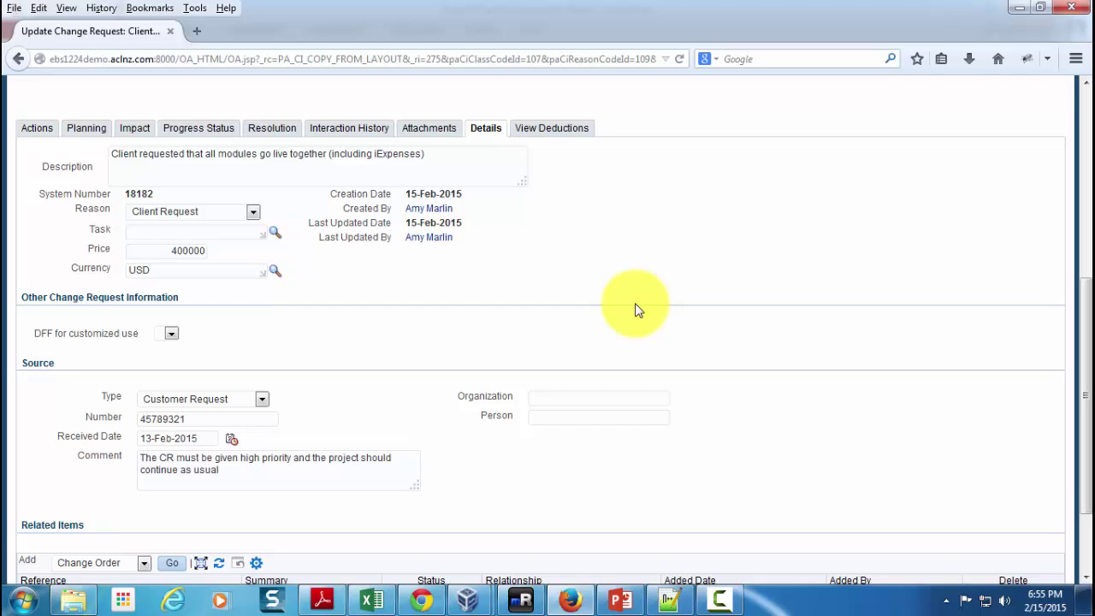
scroll(638, 309, down, 1)
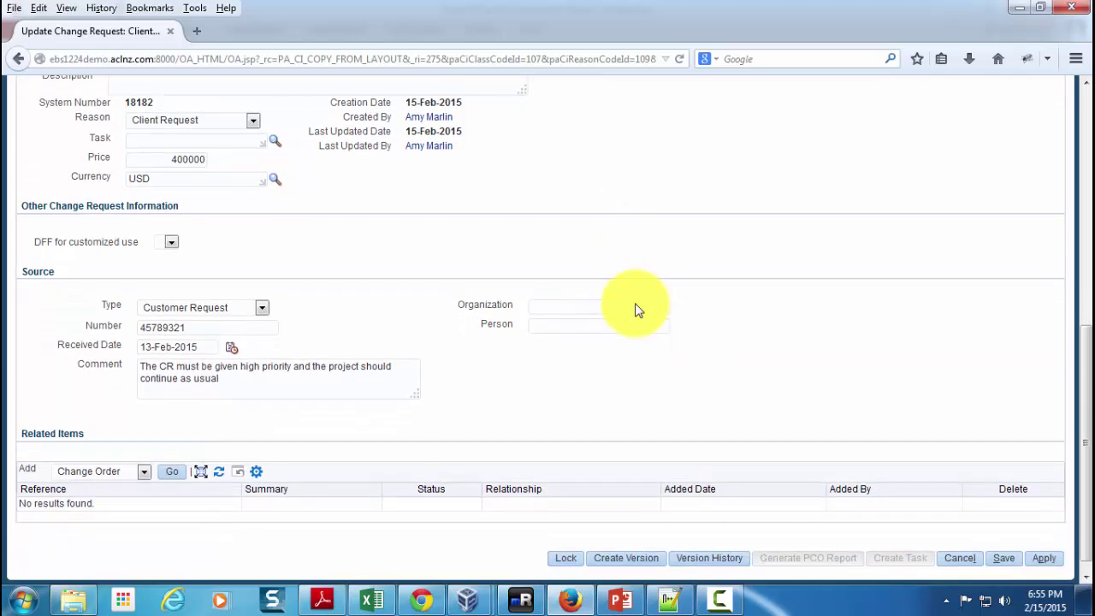
click(194, 328)
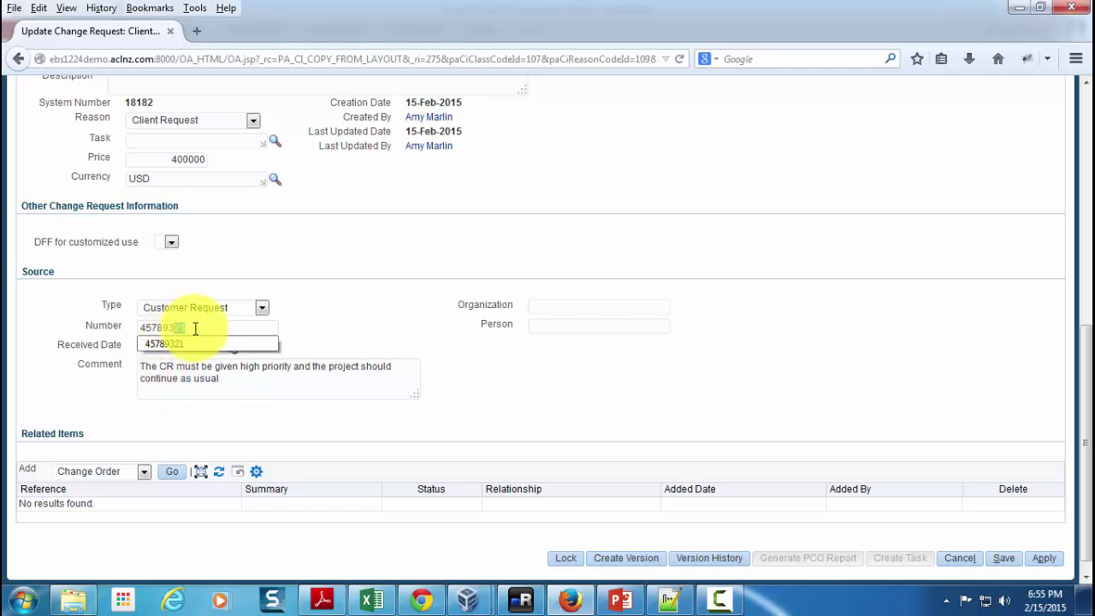
text(30)
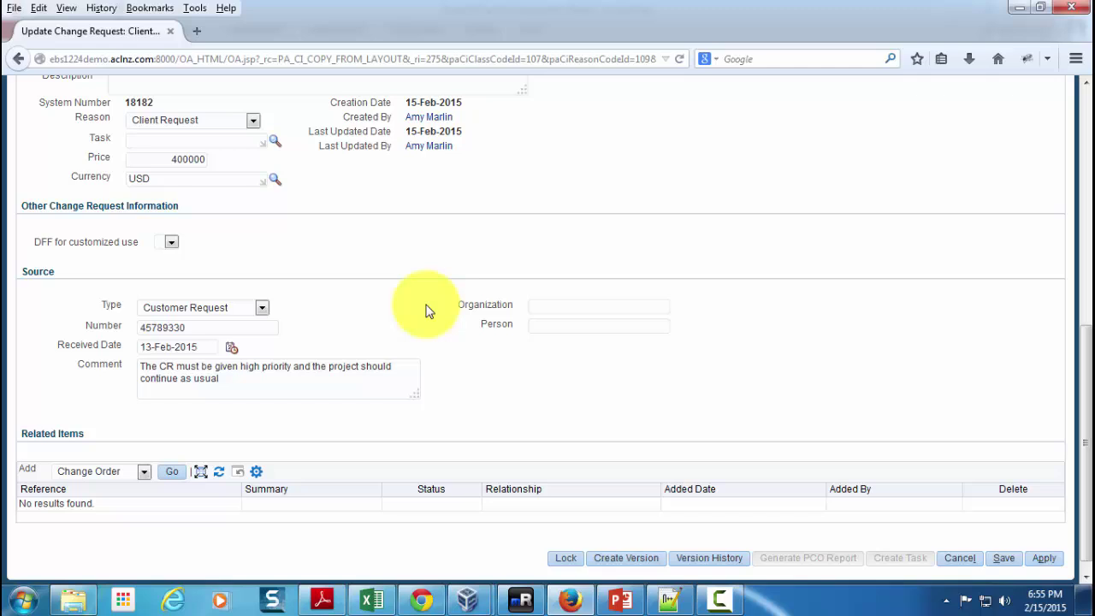
Change the request's price from 400000 to 2000000.
scroll(430, 317, up, 2)
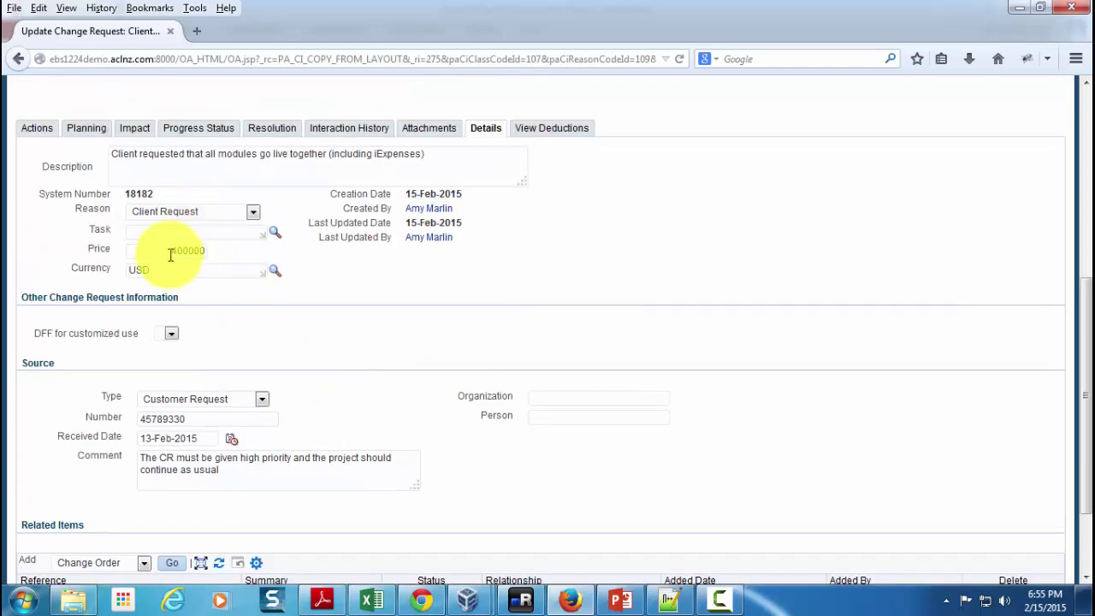
drag(171, 251, 233, 248)
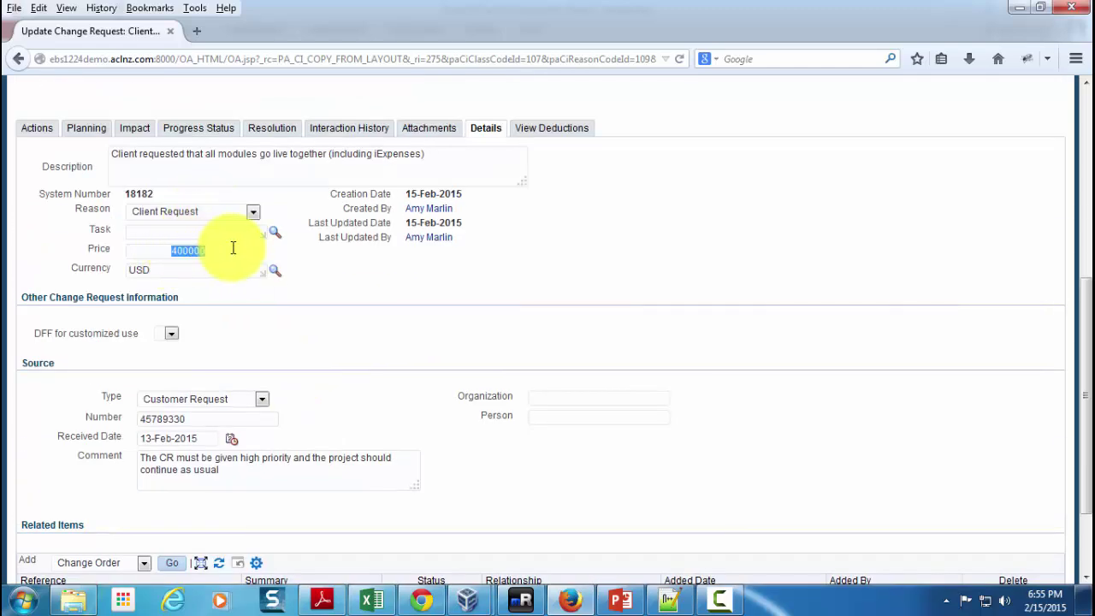
text(2)
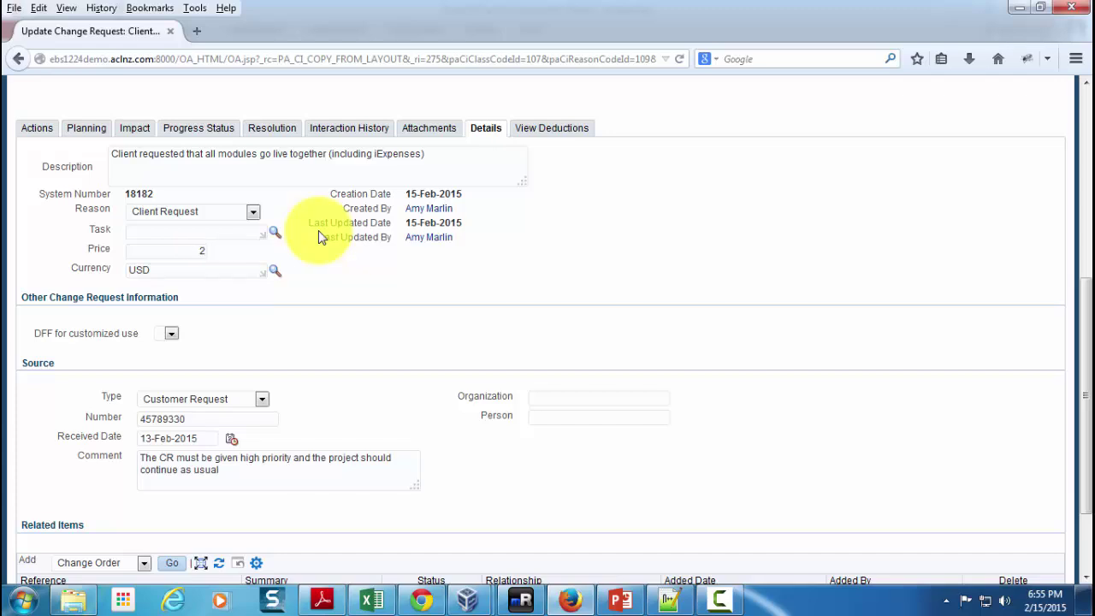
text(000000)
scroll(394, 286, up, 2)
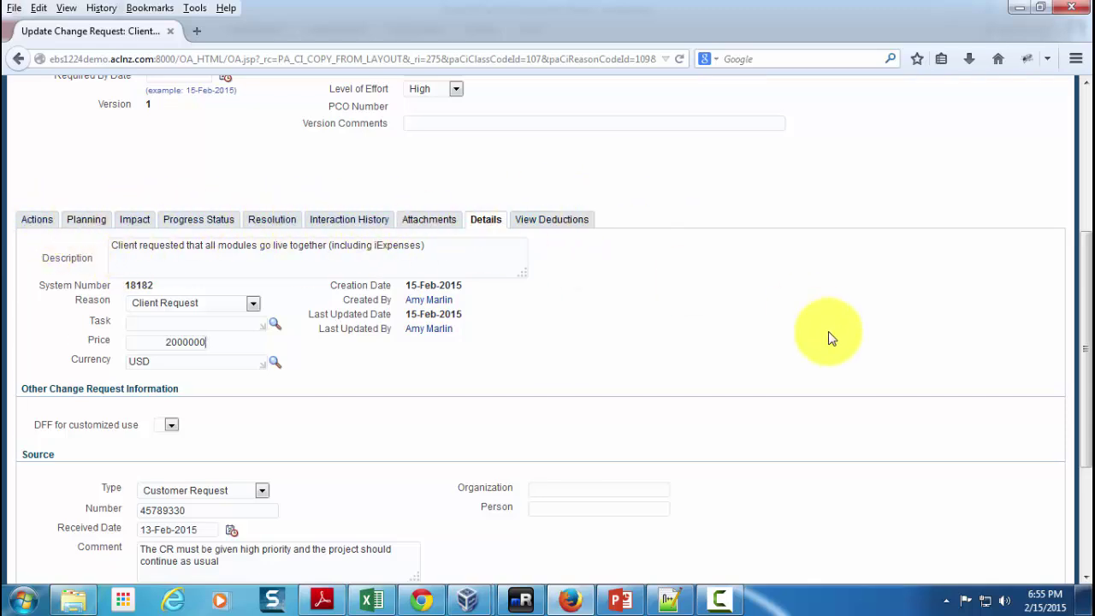
scroll(827, 337, up, 5)
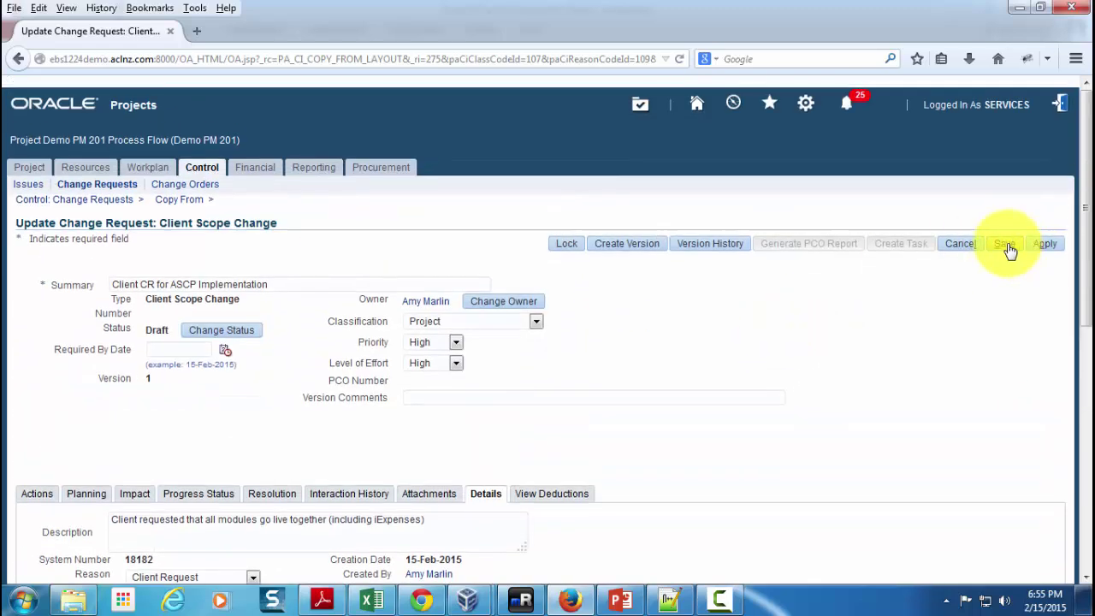
Save the 'Client CR for ASCP Implementation' request and apply it to return to the list.
click(1010, 248)
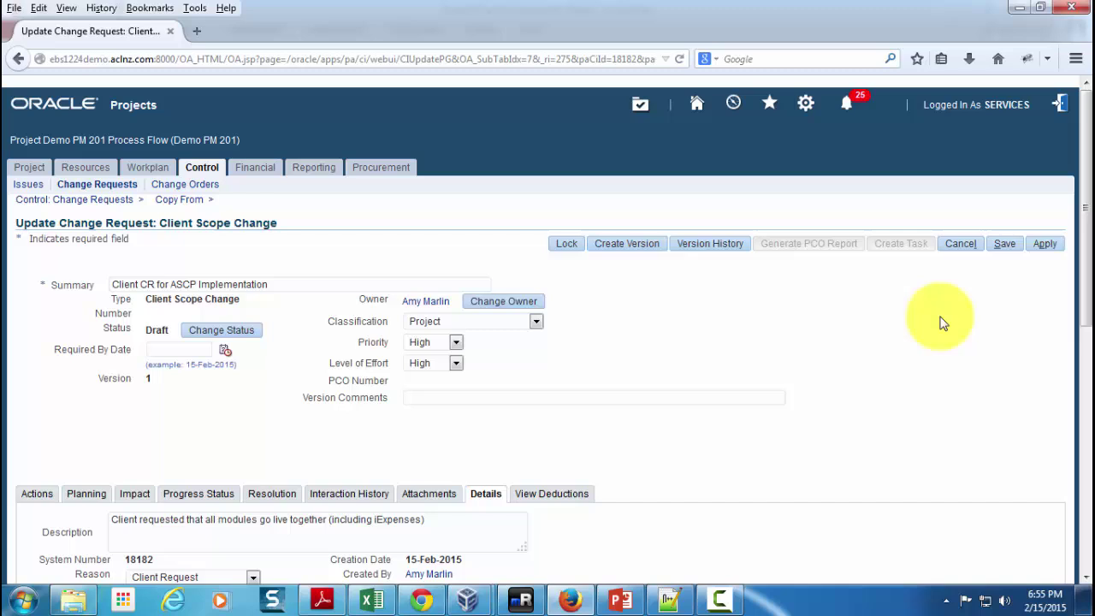
click(1046, 244)
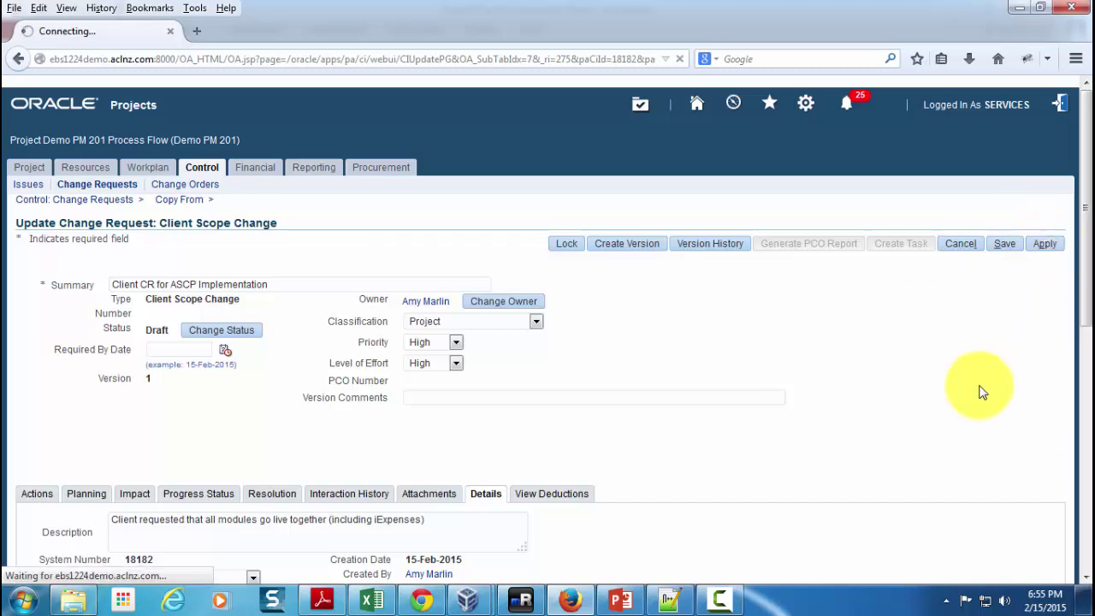